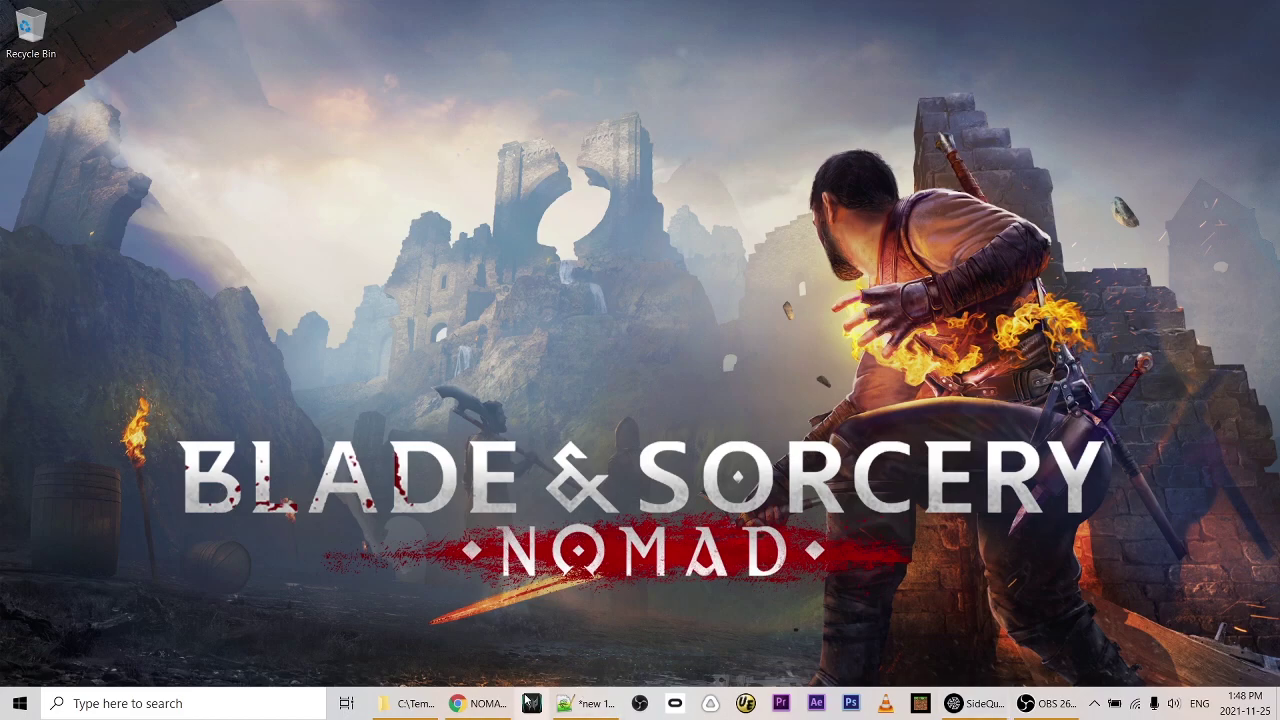
Read the Reddit Nomad mod install steps, then go to the Nexus Mods Blade & Sorcery: Nomad page.
{"action": "left_click", "coordinate": [482, 703]}
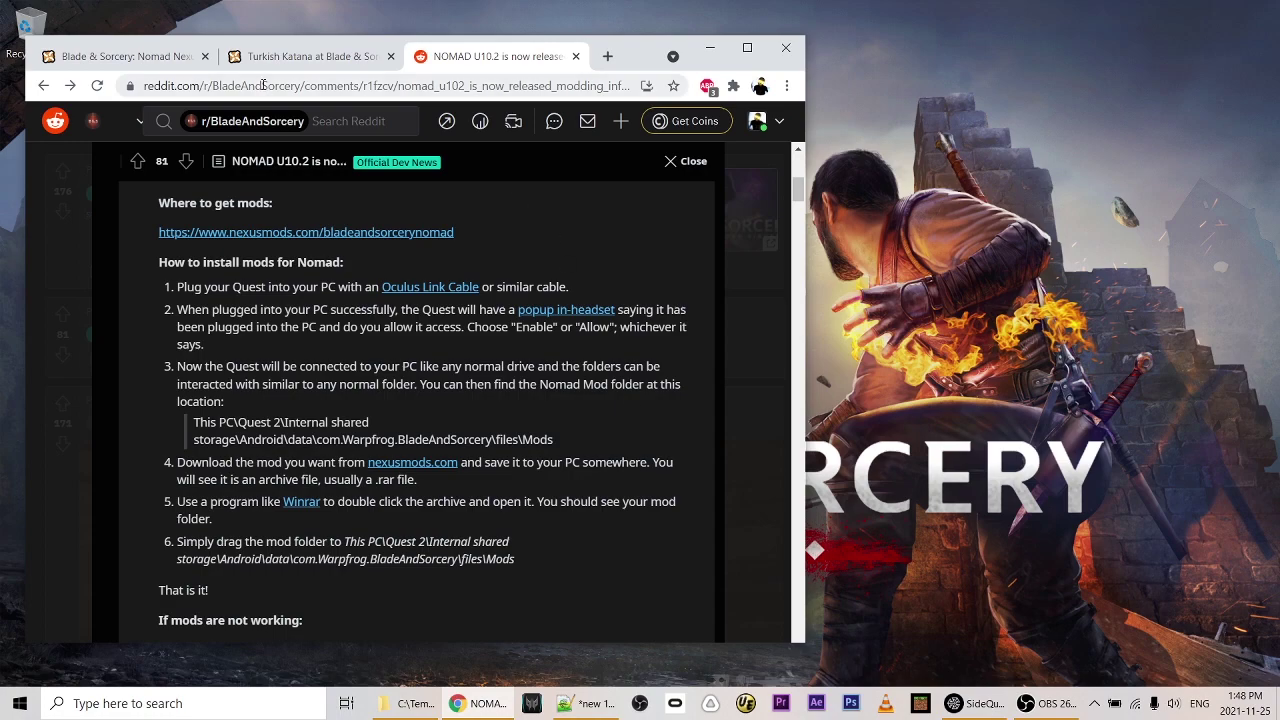
{"action": "left_click", "coordinate": [125, 56]}
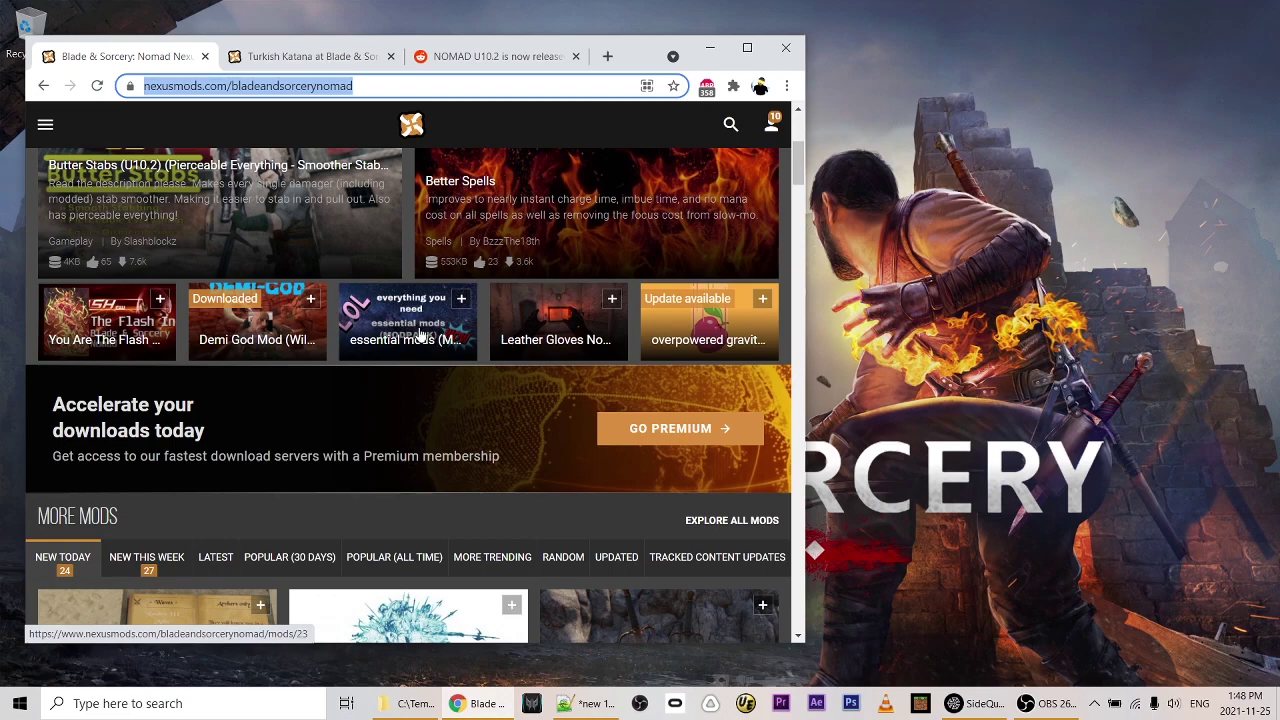
Start a manual slow download of the Turkish Katana mod, then bring up the C:\Temp\NomadMods folder.
{"action": "scroll", "coordinate": [329, 115], "scroll_direction": "up", "scroll_amount": 3}
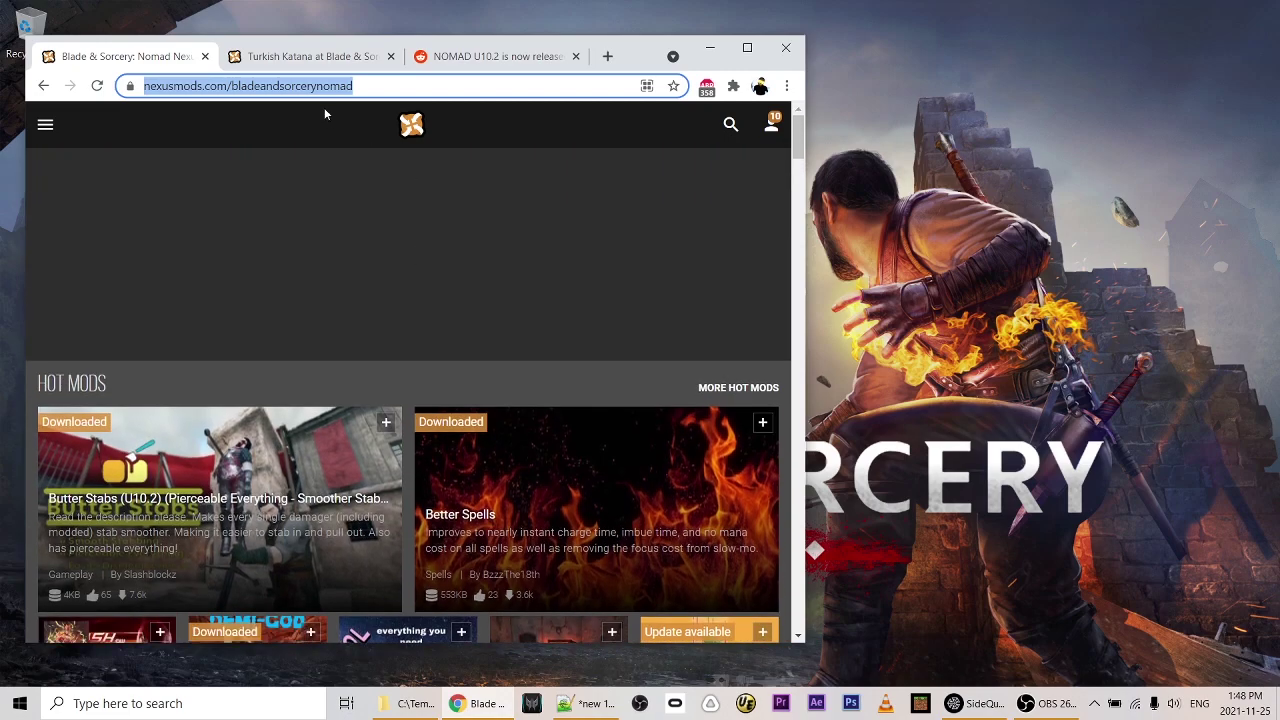
{"action": "scroll", "coordinate": [531, 293], "scroll_direction": "down", "scroll_amount": 2}
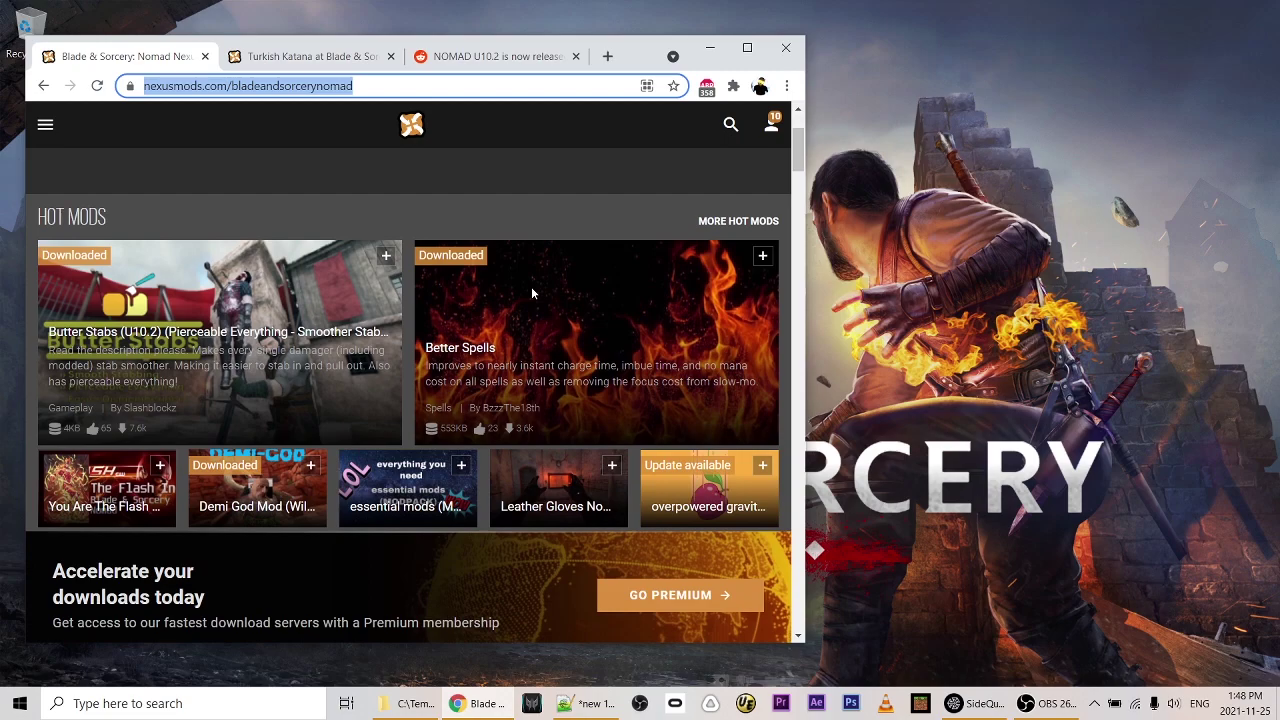
{"action": "left_click", "coordinate": [305, 56]}
{"action": "scroll", "coordinate": [638, 413], "scroll_direction": "down", "scroll_amount": 3}
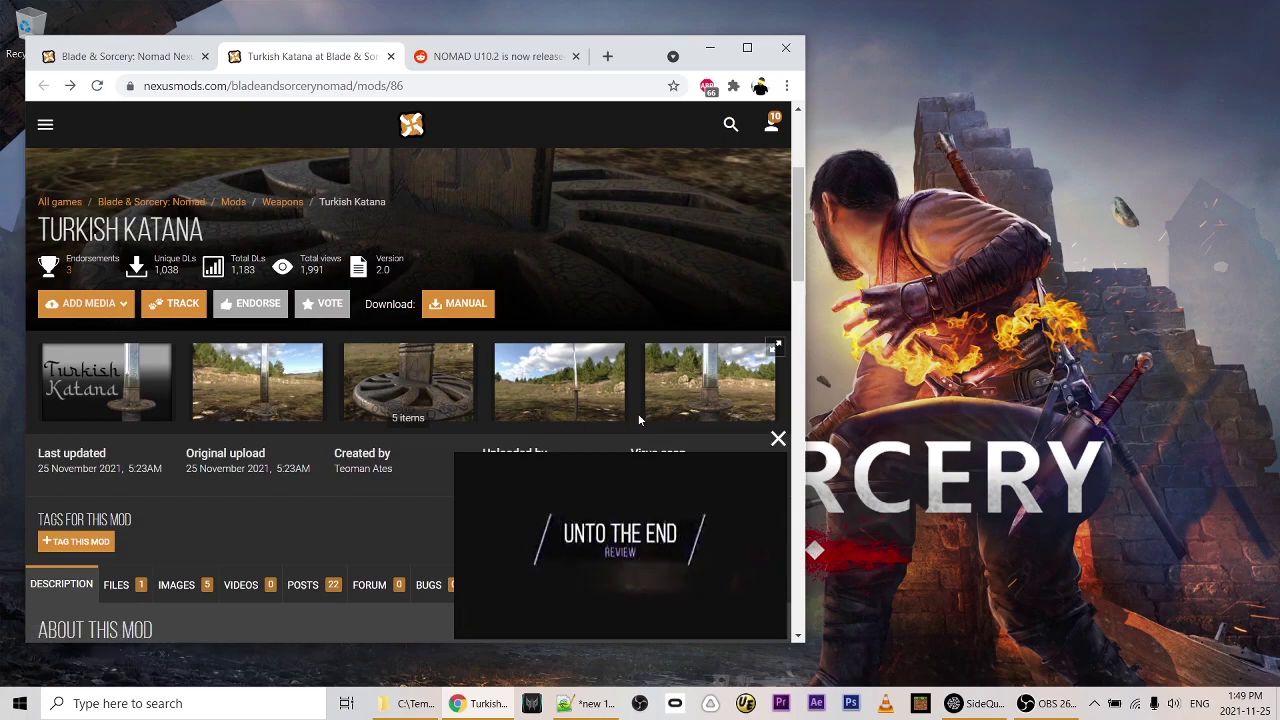
{"action": "left_click", "coordinate": [476, 305]}
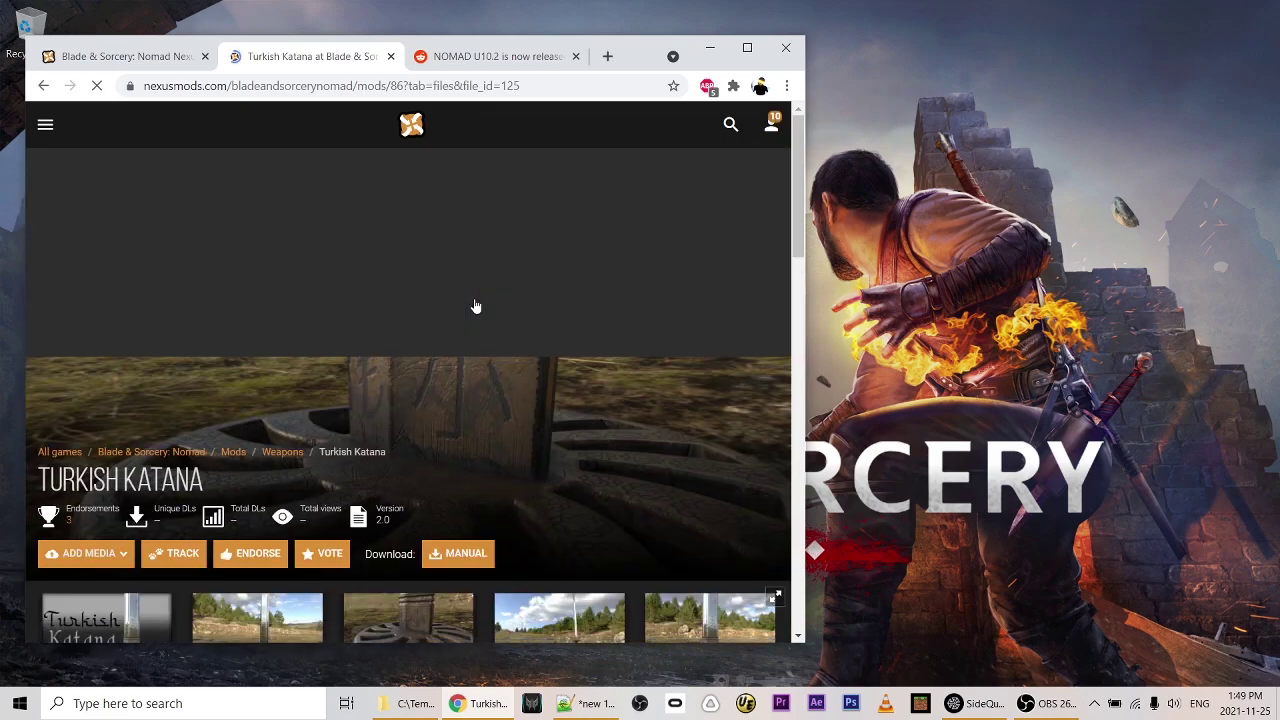
{"action": "scroll", "coordinate": [610, 362], "scroll_direction": "down", "scroll_amount": 3}
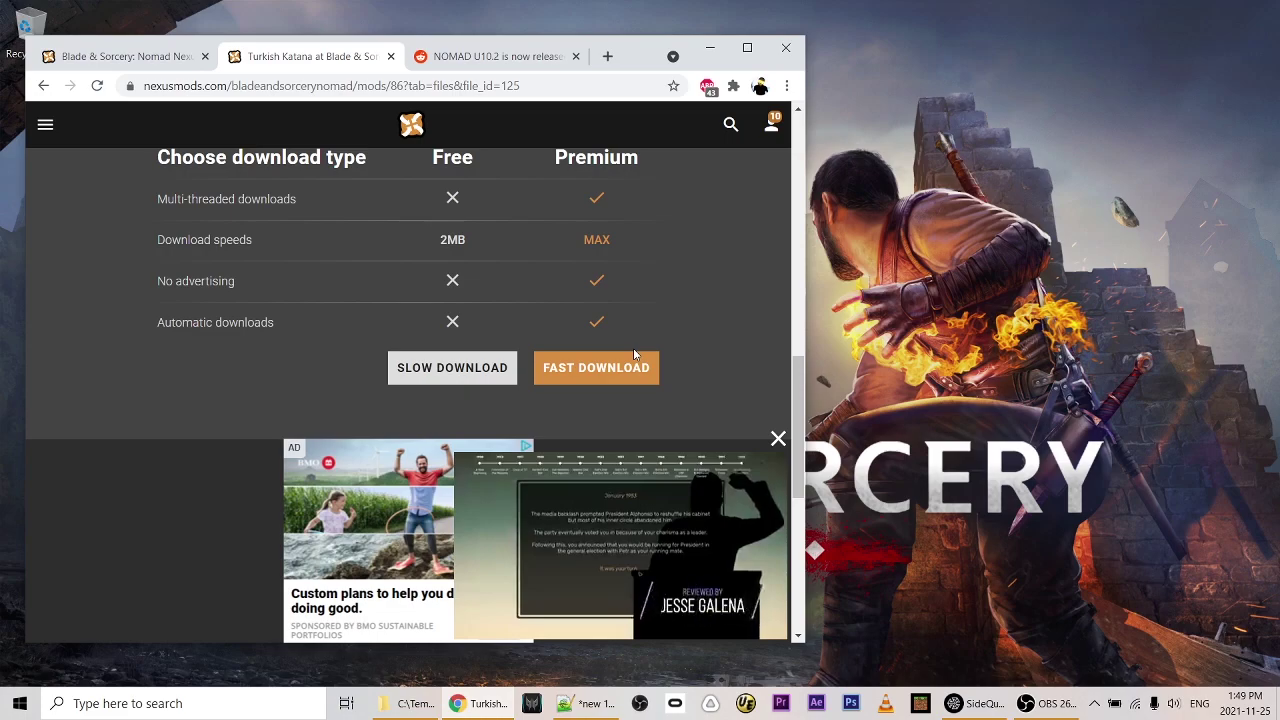
{"action": "left_click", "coordinate": [432, 705]}
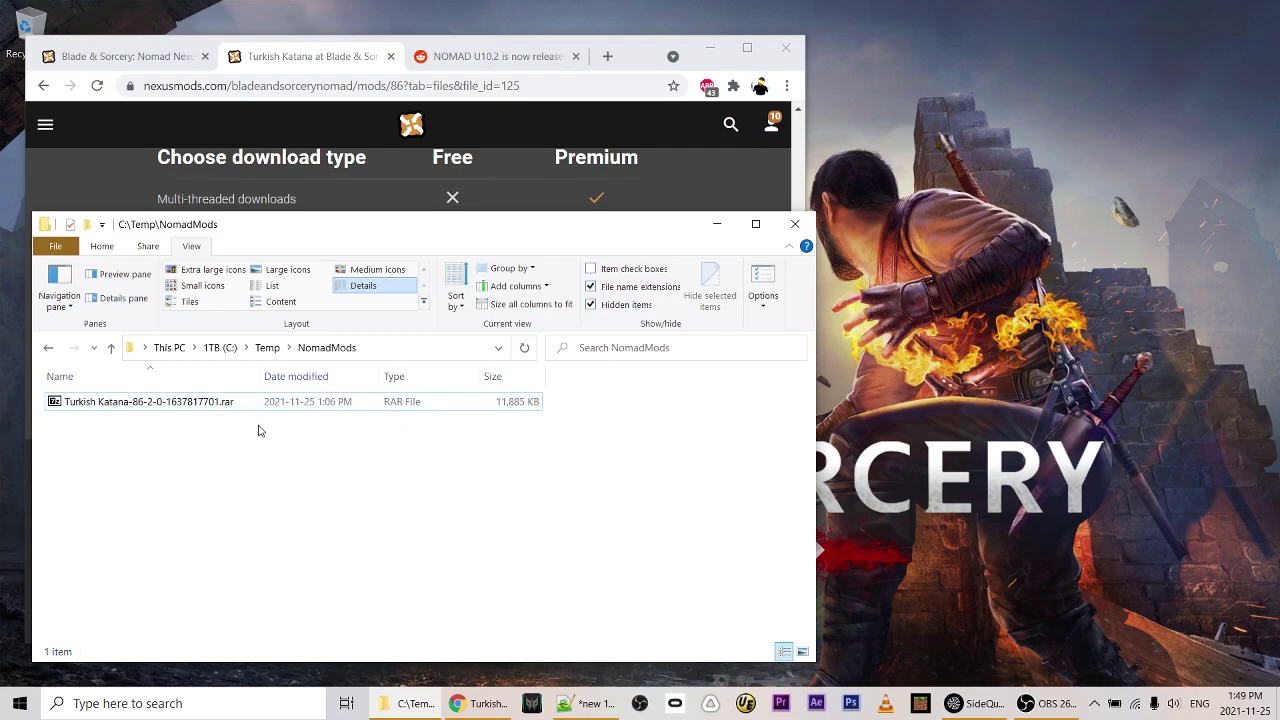
{"action": "mouse_move", "coordinate": [150, 401]}
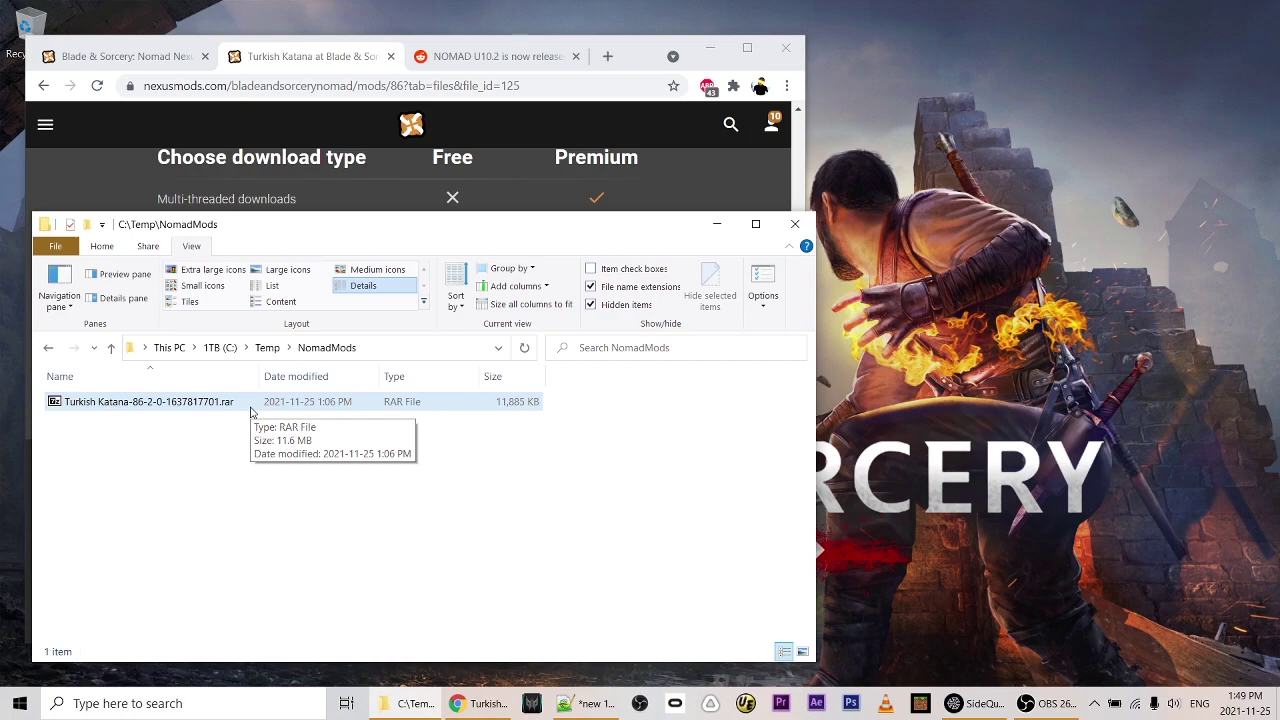
Extract the Turkish Katana RAR in place with 7-Zip Extract Here.
{"action": "right_click", "coordinate": [218, 403]}
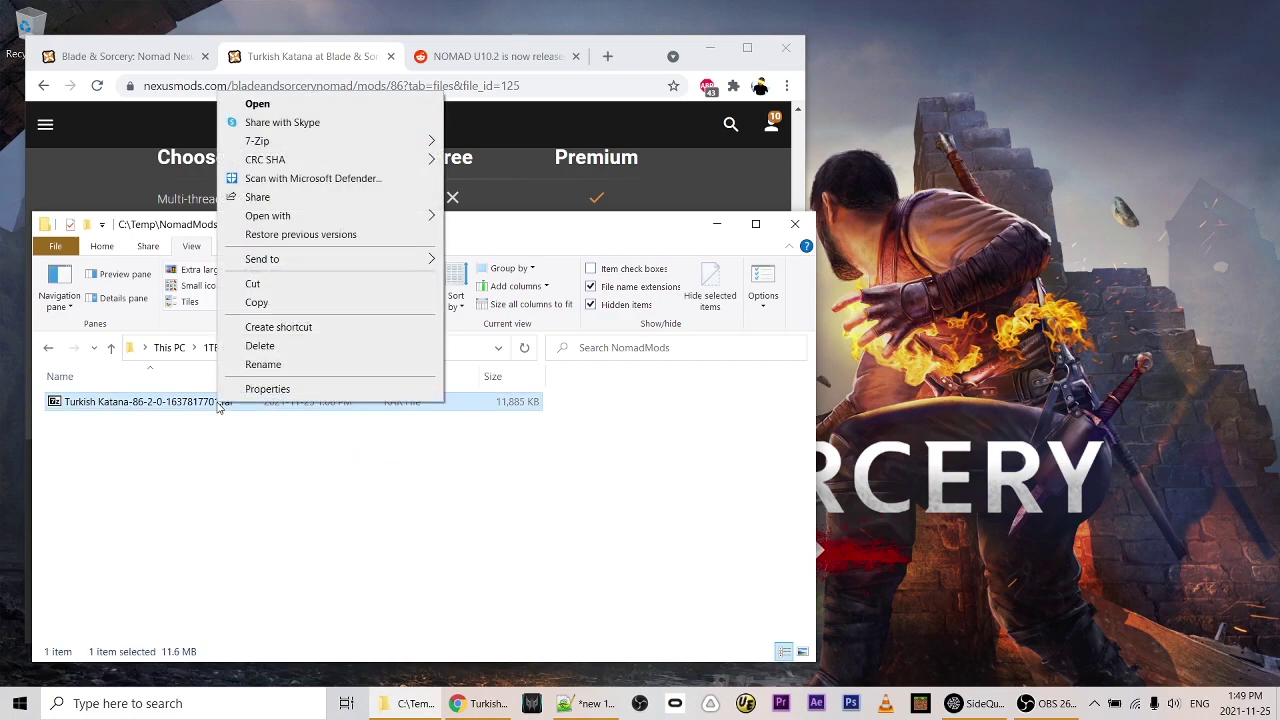
{"action": "mouse_move", "coordinate": [257, 141]}
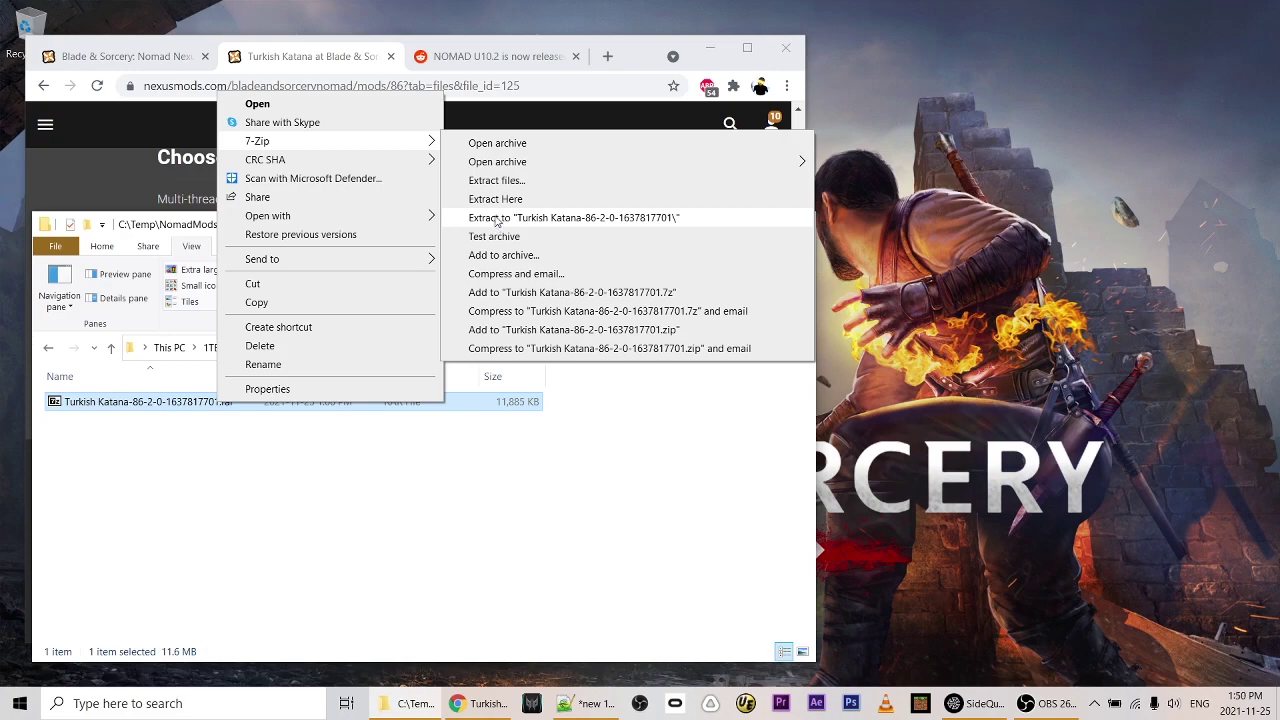
{"action": "left_click", "coordinate": [500, 203]}
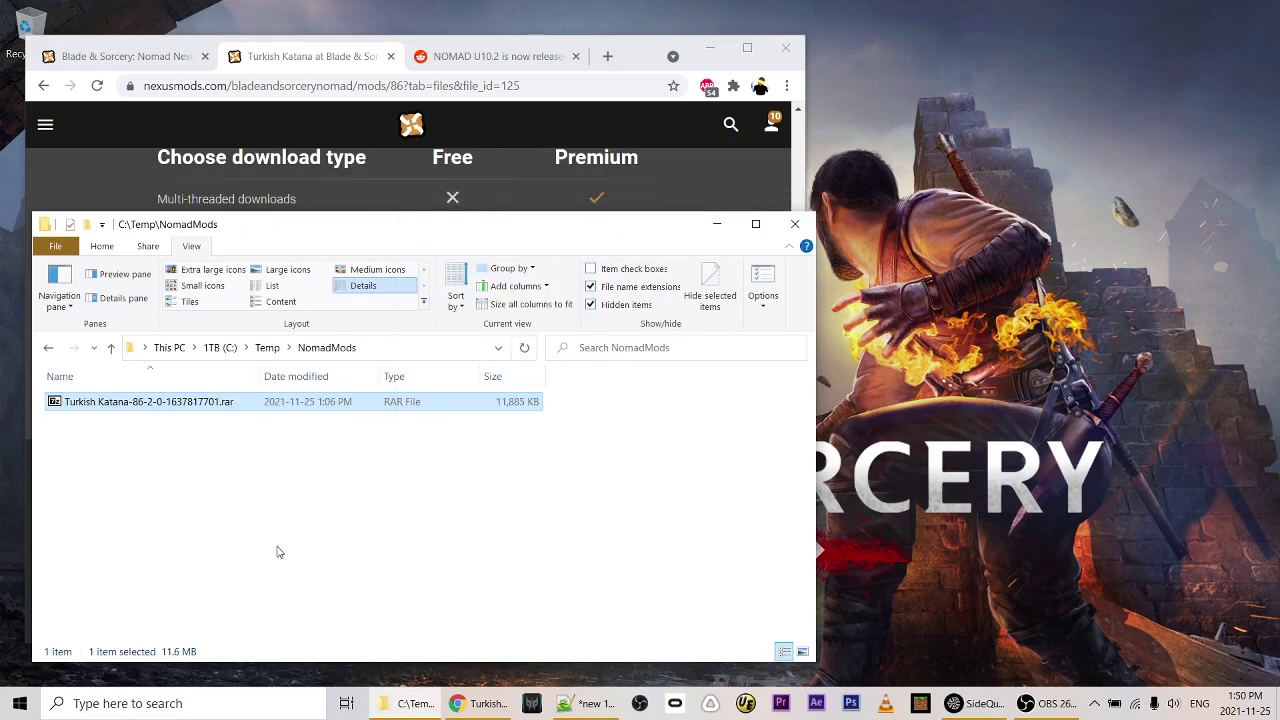
{"action": "left_click", "coordinate": [103, 404]}
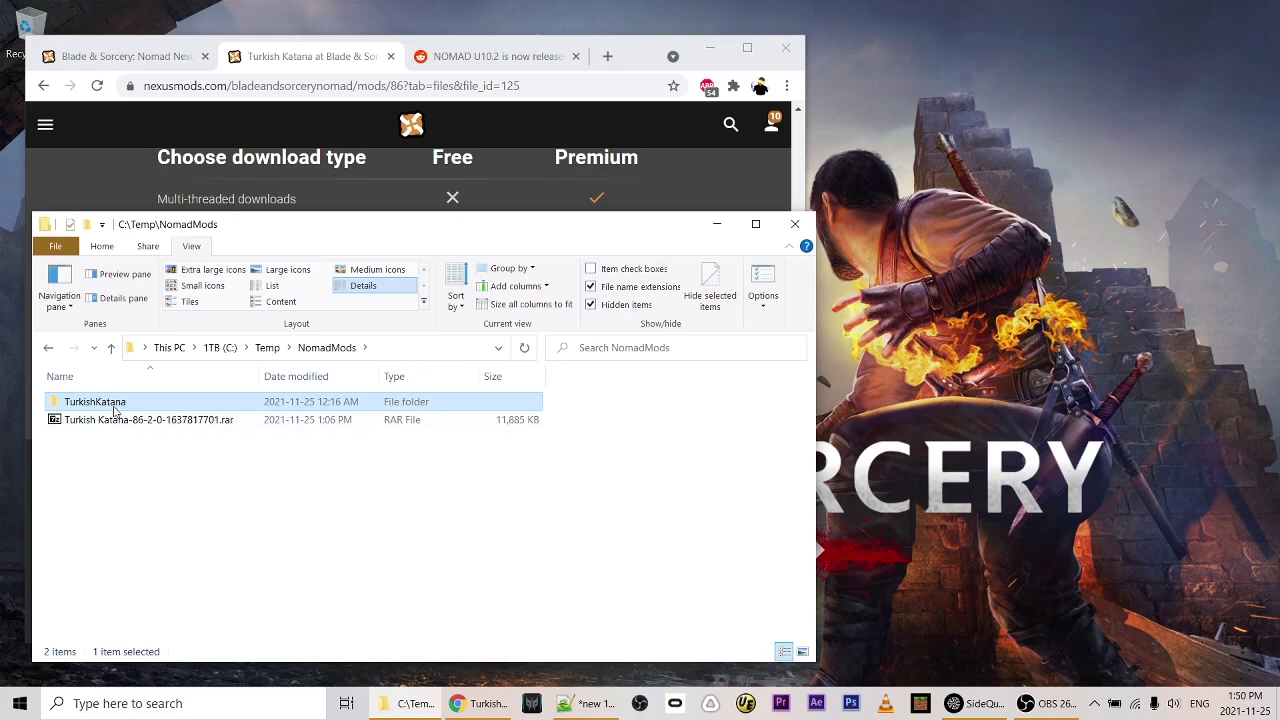
Check the five mod files inside TurkishKatana, including manifest.json, then return to NomadMods.
{"action": "double_click", "coordinate": [115, 404]}
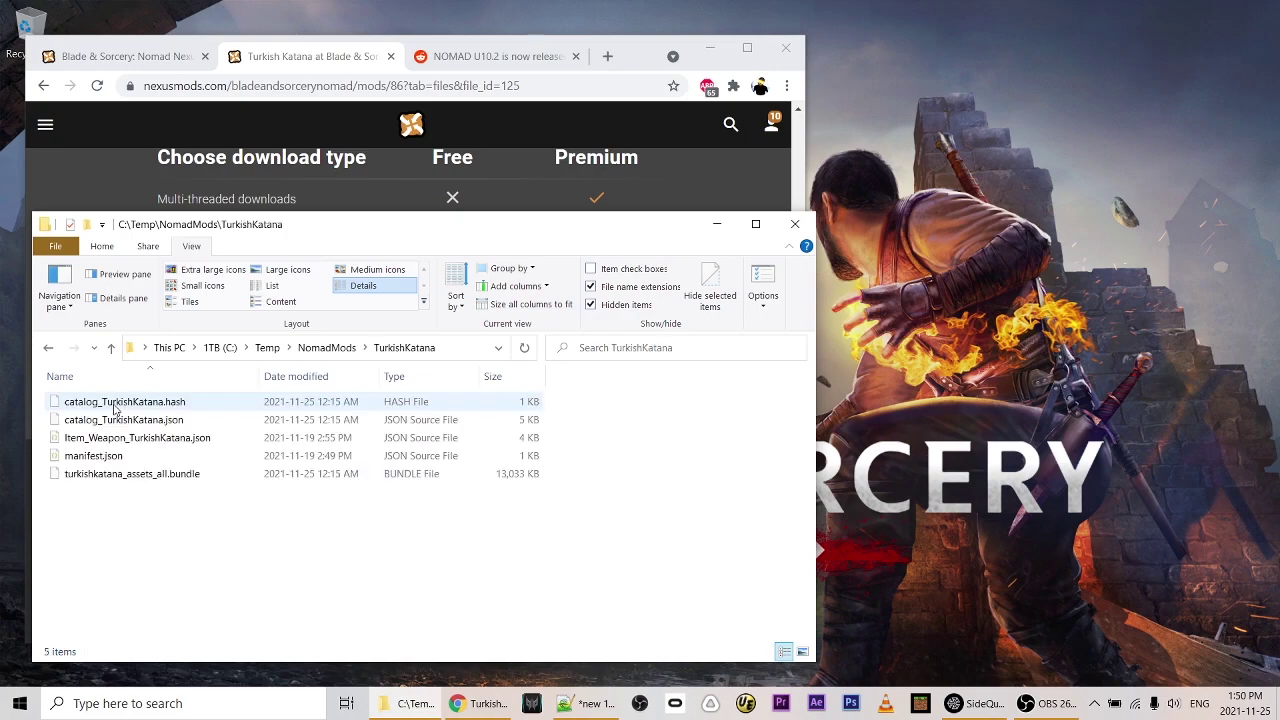
{"action": "left_click", "coordinate": [122, 462]}
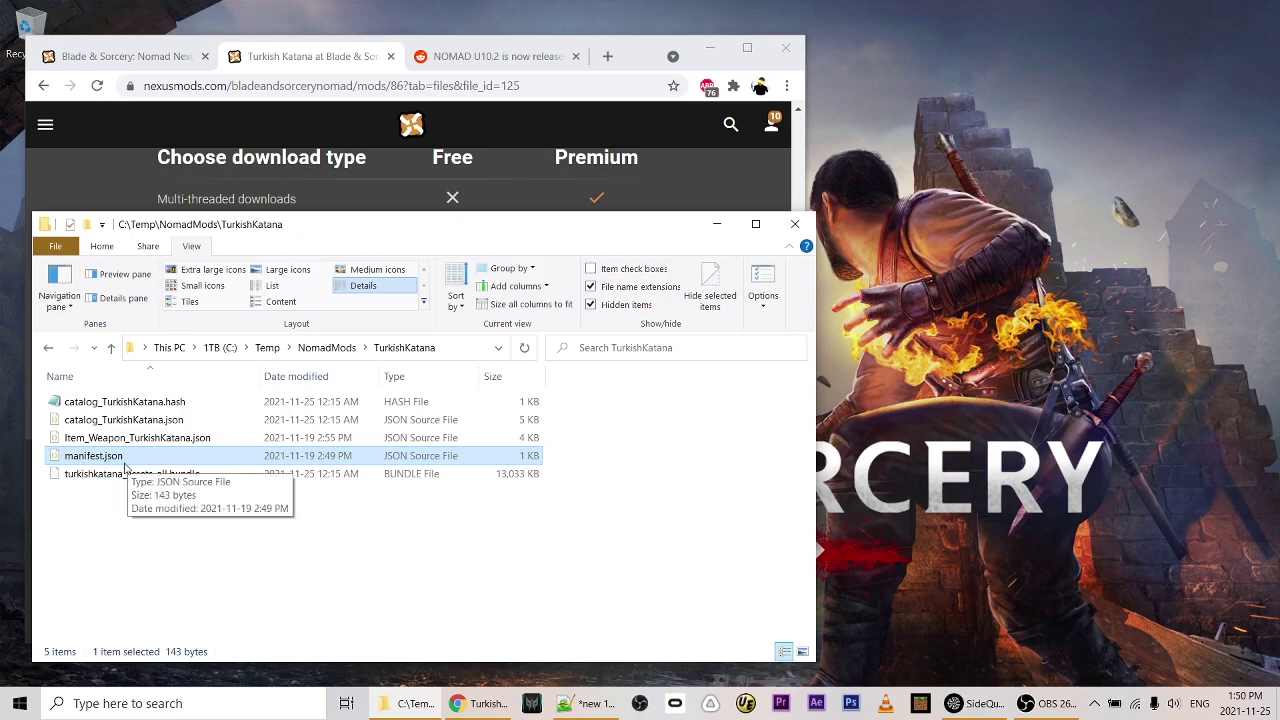
{"action": "left_click", "coordinate": [326, 347]}
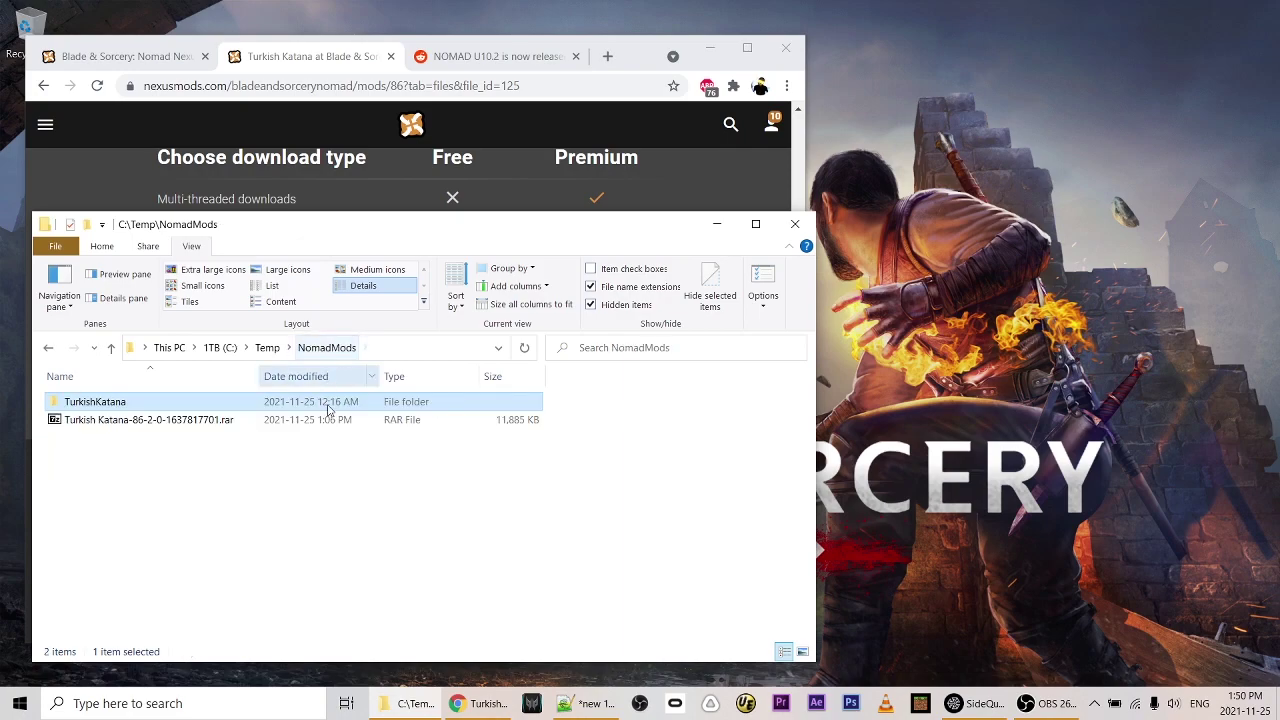
{"action": "left_click", "coordinate": [293, 514]}
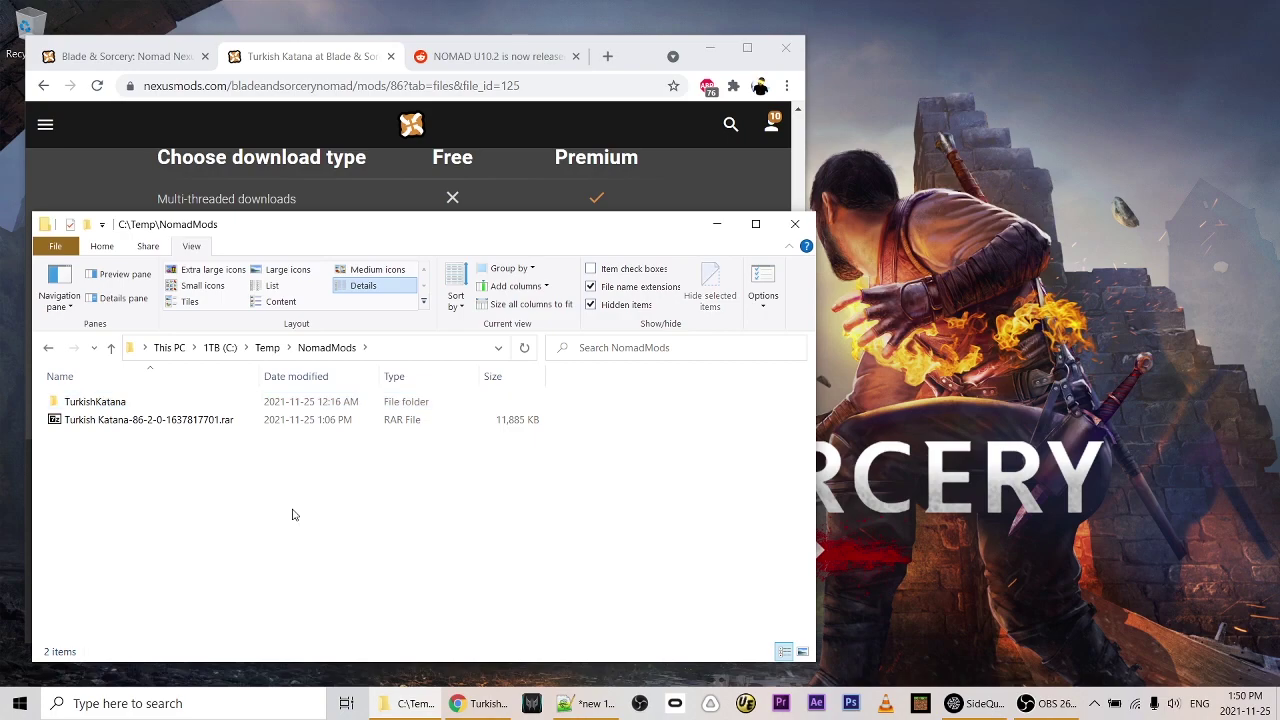
Bring up SideQuest's headset file browser alongside the notes listing the Mods folder path.
{"action": "left_click", "coordinate": [975, 703]}
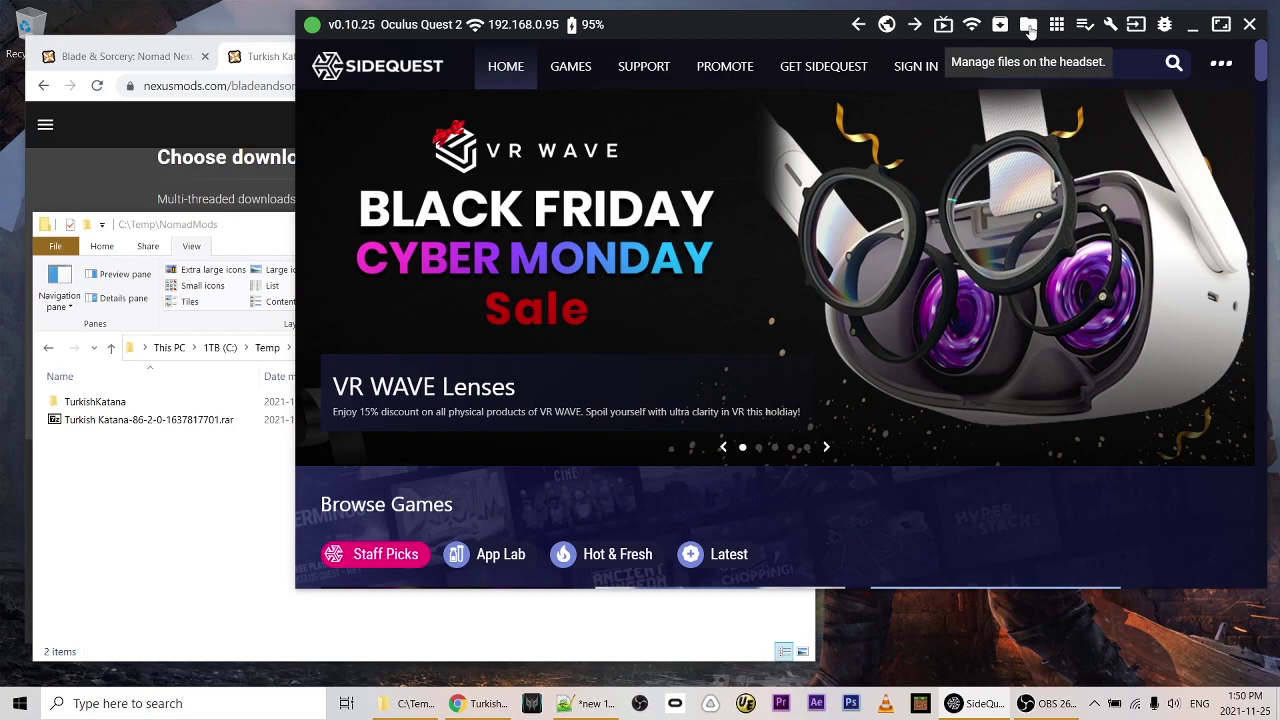
{"action": "left_click", "coordinate": [1029, 25]}
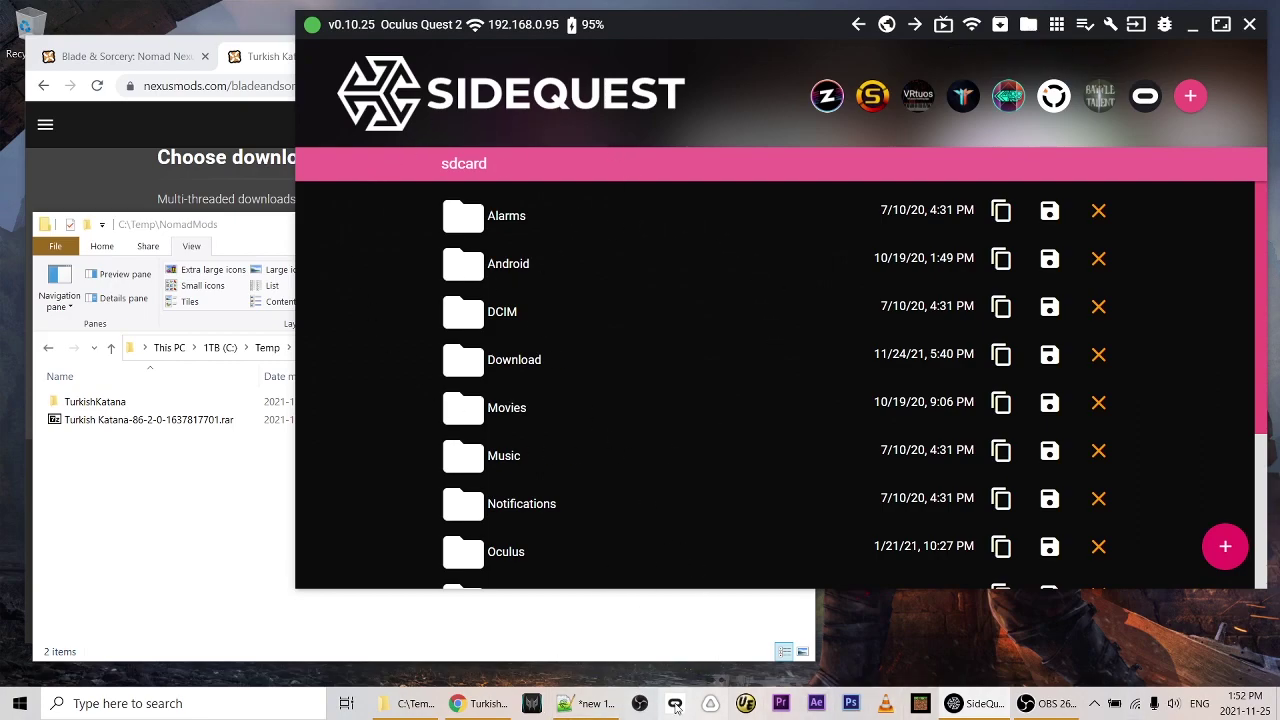
{"action": "left_click", "coordinate": [592, 708]}
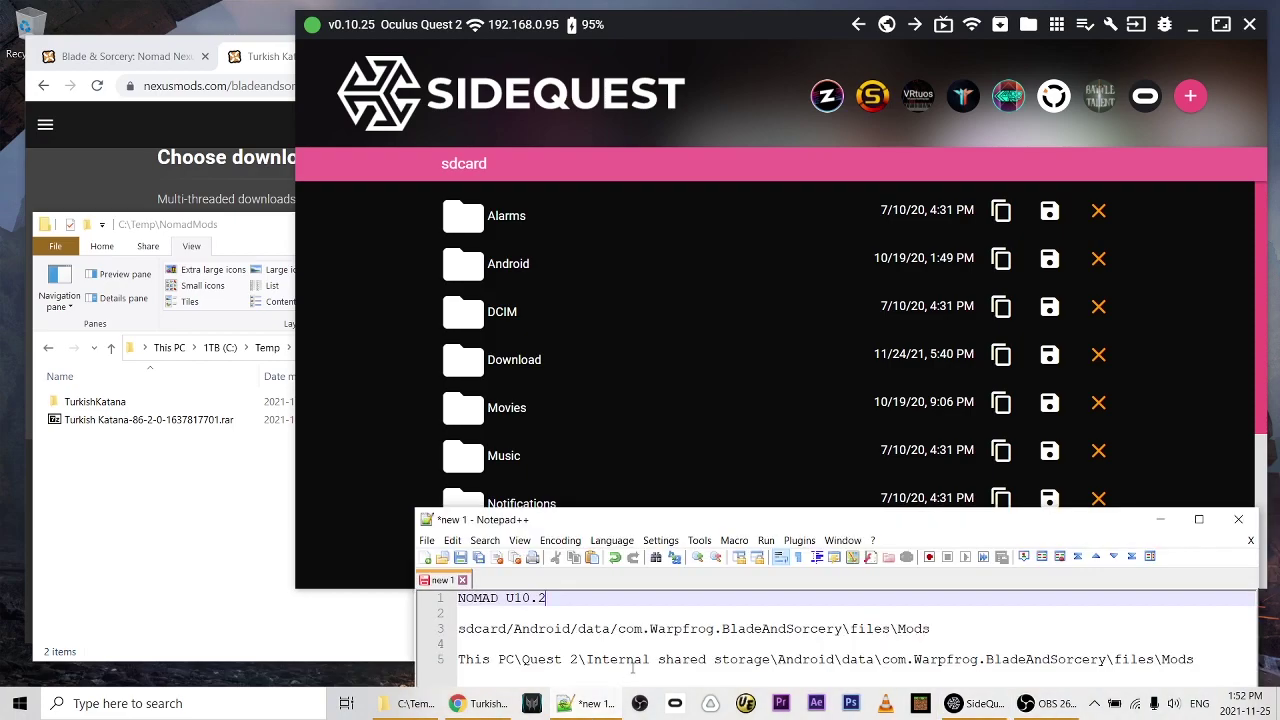
Browse to Android/data/com.Warpfrog.BladeAndSorcery/files/Mods on the headset.
{"action": "left_click", "coordinate": [466, 270]}
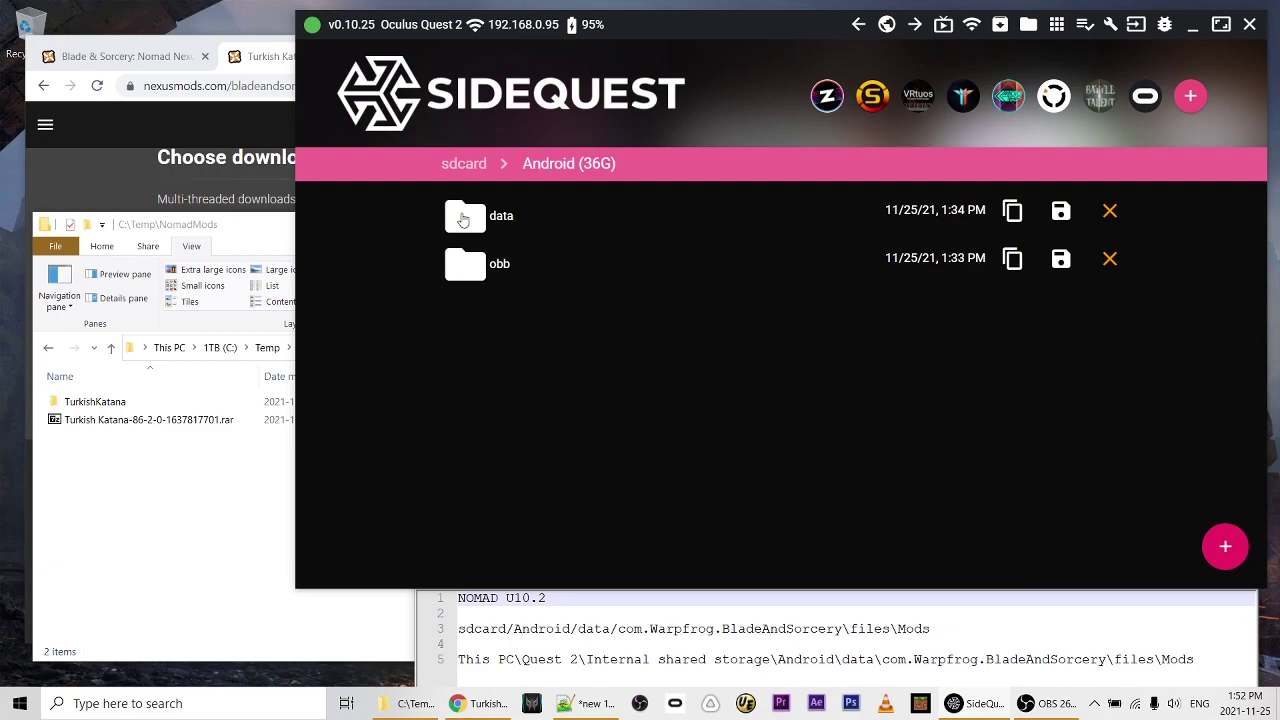
{"action": "left_click", "coordinate": [463, 219]}
{"action": "scroll", "coordinate": [570, 300], "scroll_direction": "down", "scroll_amount": 4}
{"action": "scroll", "coordinate": [563, 371], "scroll_direction": "down", "scroll_amount": 5}
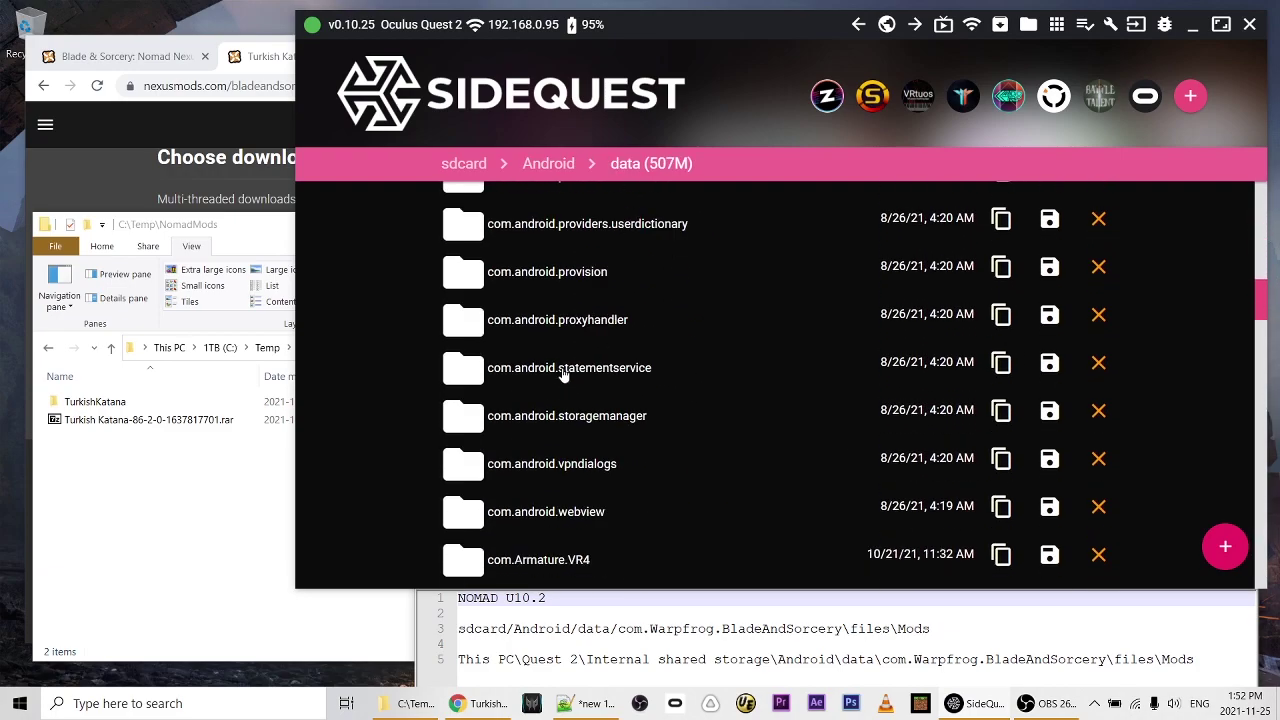
{"action": "scroll", "coordinate": [565, 382], "scroll_direction": "down", "scroll_amount": 5}
{"action": "scroll", "coordinate": [565, 390], "scroll_direction": "down", "scroll_amount": 4}
{"action": "scroll", "coordinate": [563, 400], "scroll_direction": "down", "scroll_amount": 4}
{"action": "scroll", "coordinate": [563, 410], "scroll_direction": "down", "scroll_amount": 4}
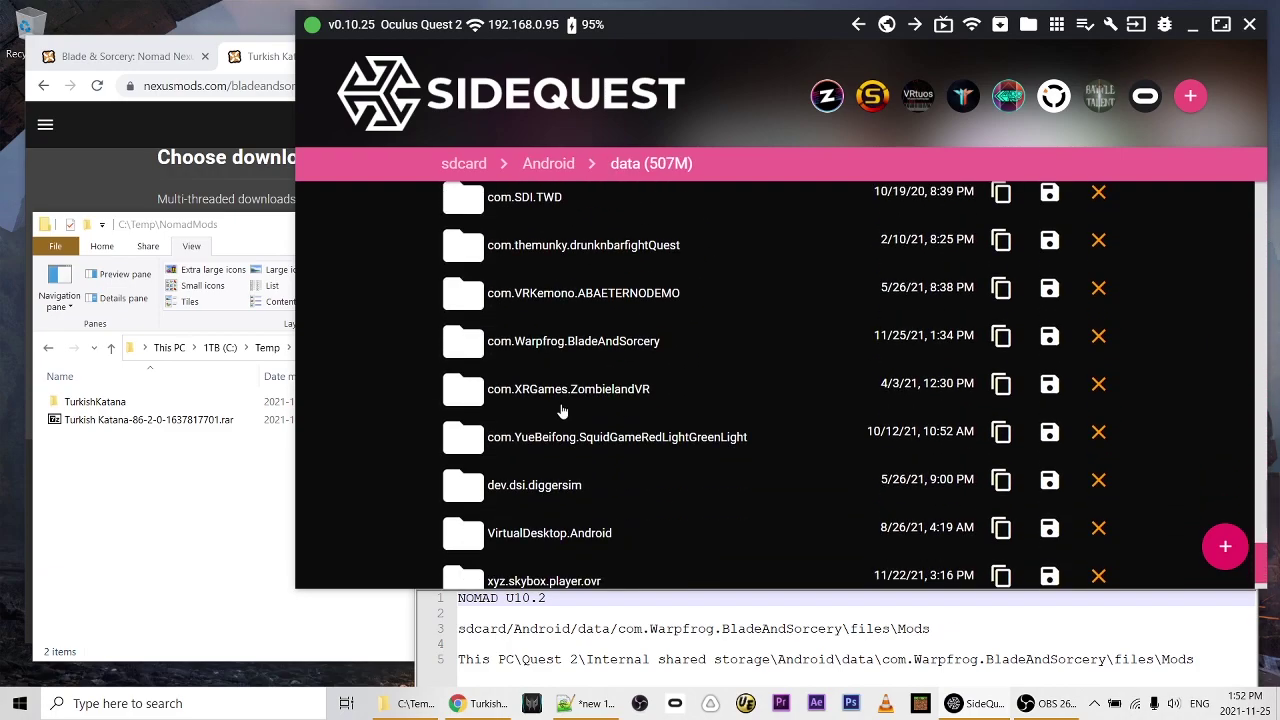
{"action": "scroll", "coordinate": [565, 412], "scroll_direction": "down", "scroll_amount": 2}
{"action": "scroll", "coordinate": [563, 390], "scroll_direction": "up", "scroll_amount": 4}
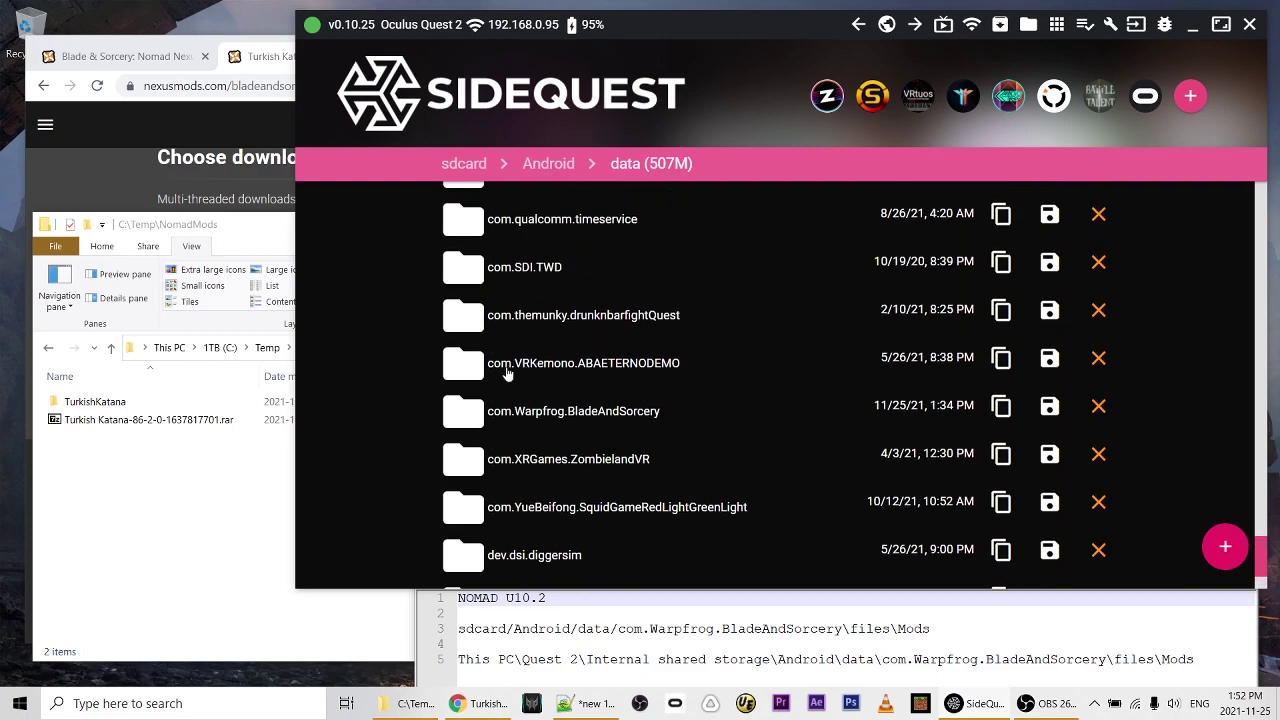
{"action": "left_click", "coordinate": [455, 423]}
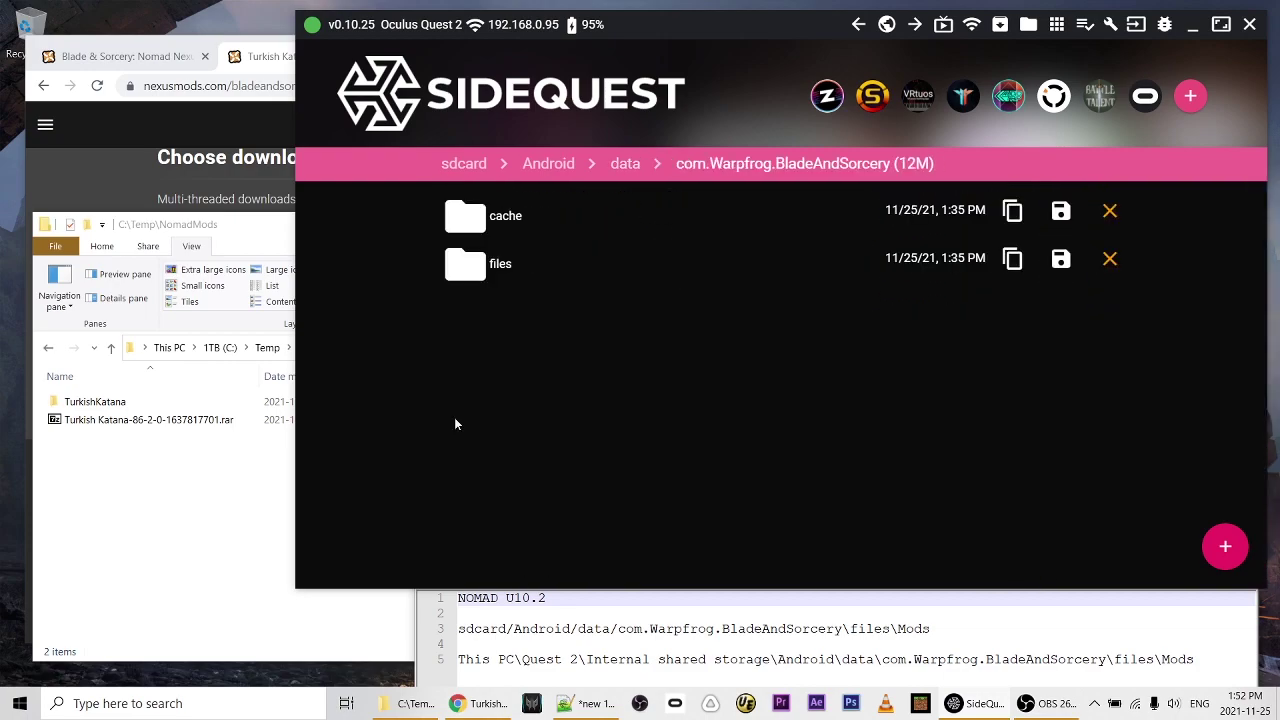
{"action": "left_click", "coordinate": [466, 266]}
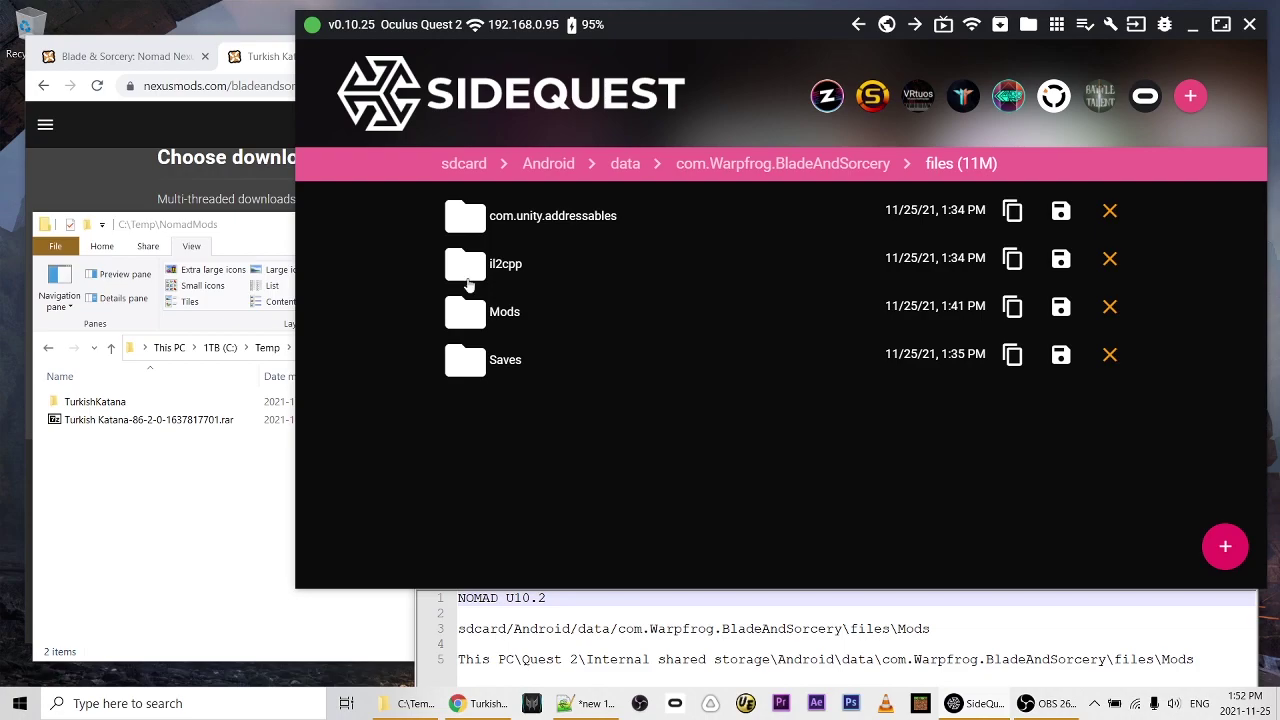
{"action": "left_click", "coordinate": [466, 318]}
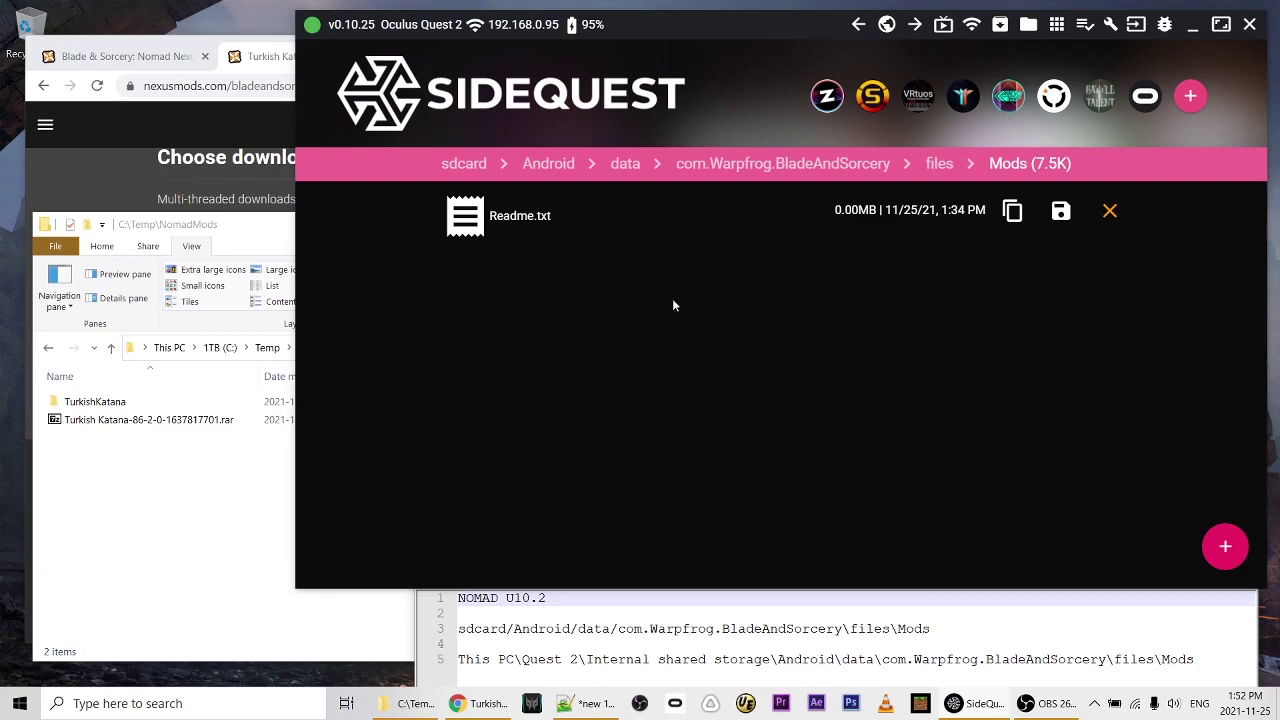
Drag the TurkishKatana folder from NomadMods into the headset's Mods folder and verify its manifest.json.
{"action": "left_click", "coordinate": [168, 516]}
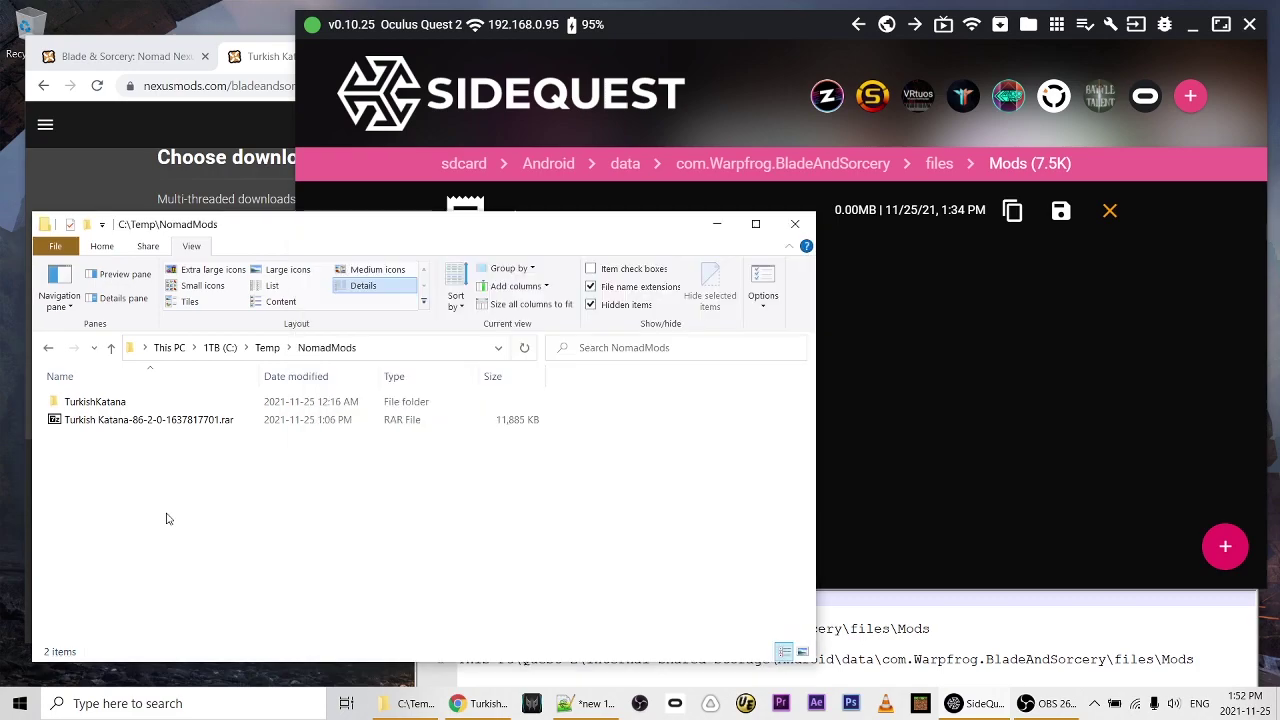
{"action": "left_click", "coordinate": [100, 405]}
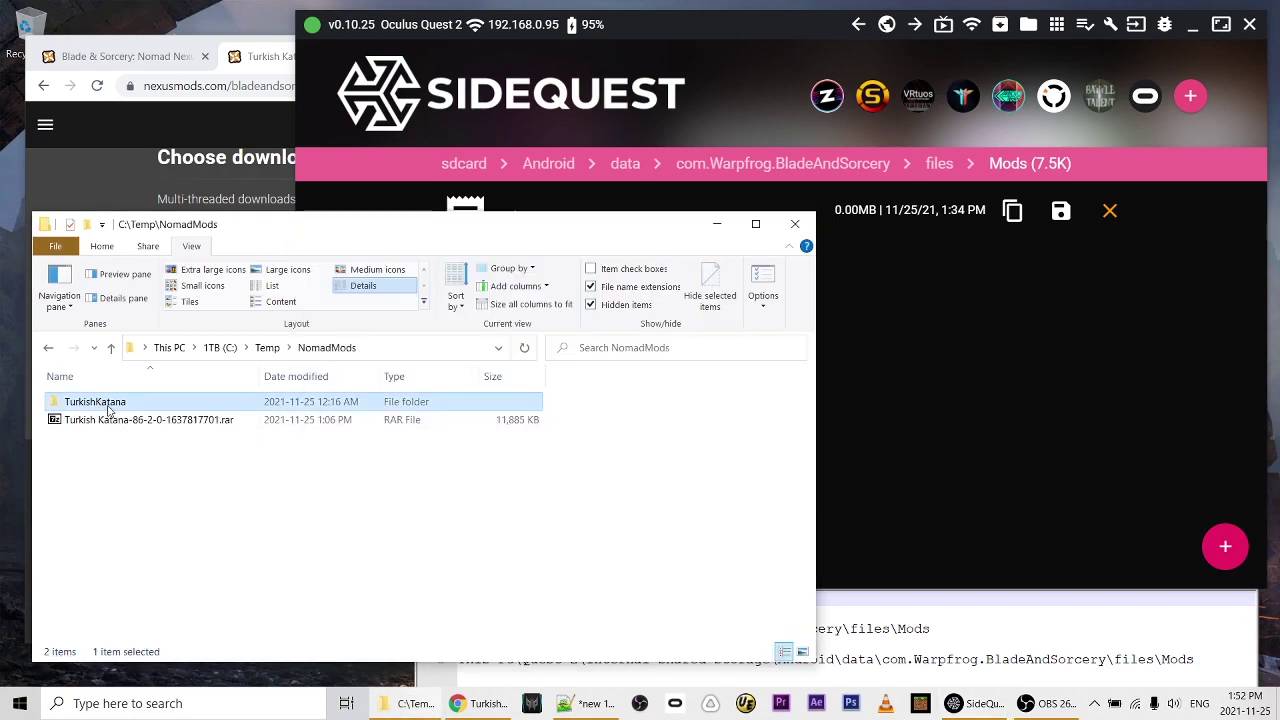
{"action": "mouse_move", "coordinate": [95, 401]}
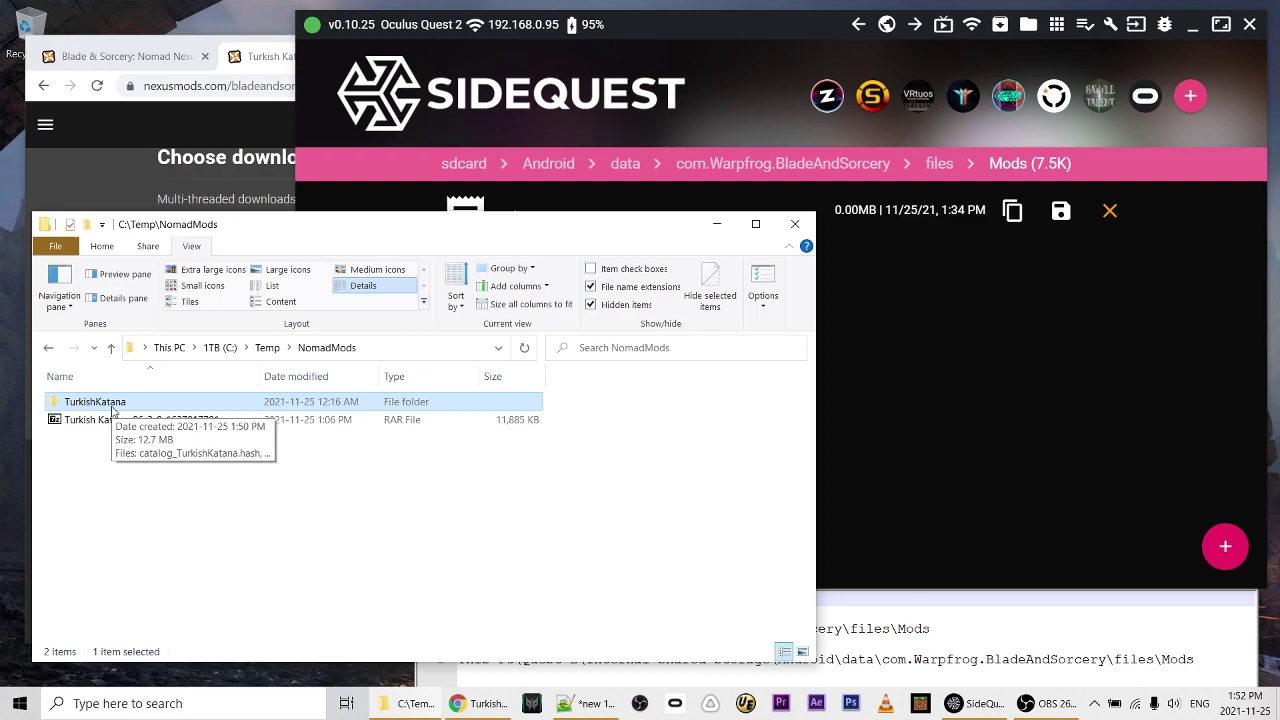
{"action": "left_click_drag", "start_coordinate": [113, 410], "coordinate": [992, 411]}
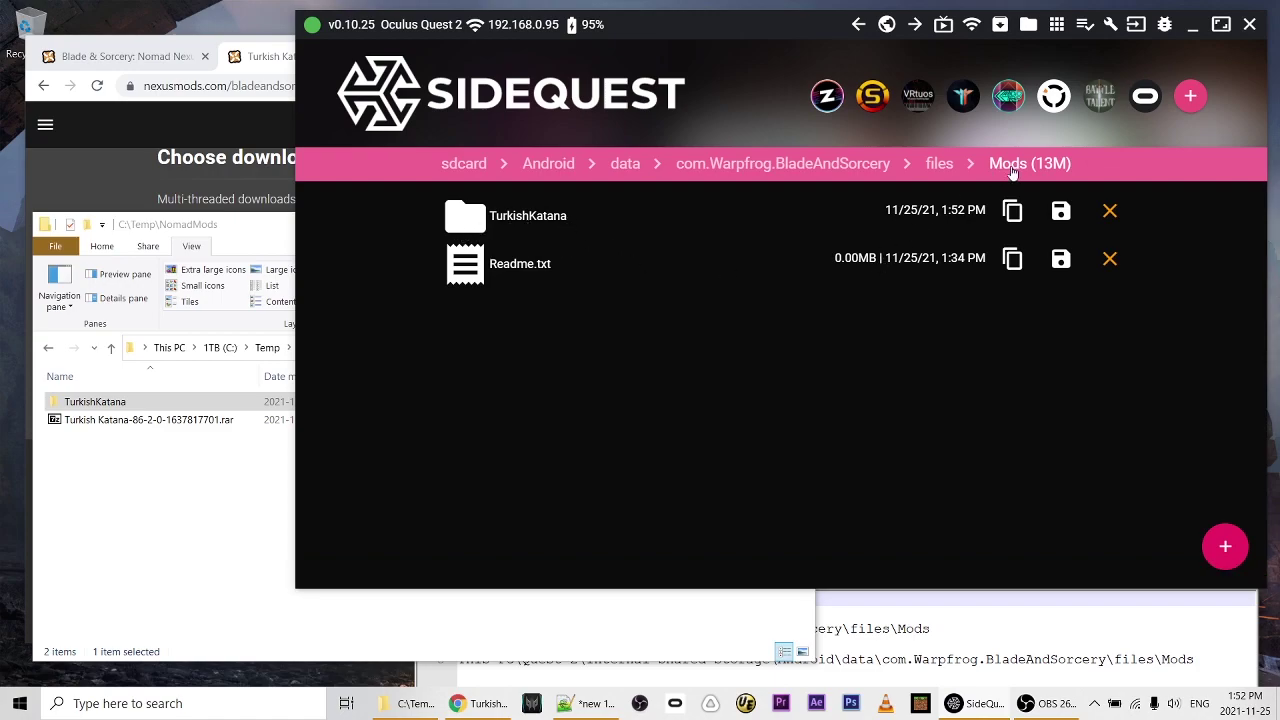
{"action": "left_click", "coordinate": [533, 218]}
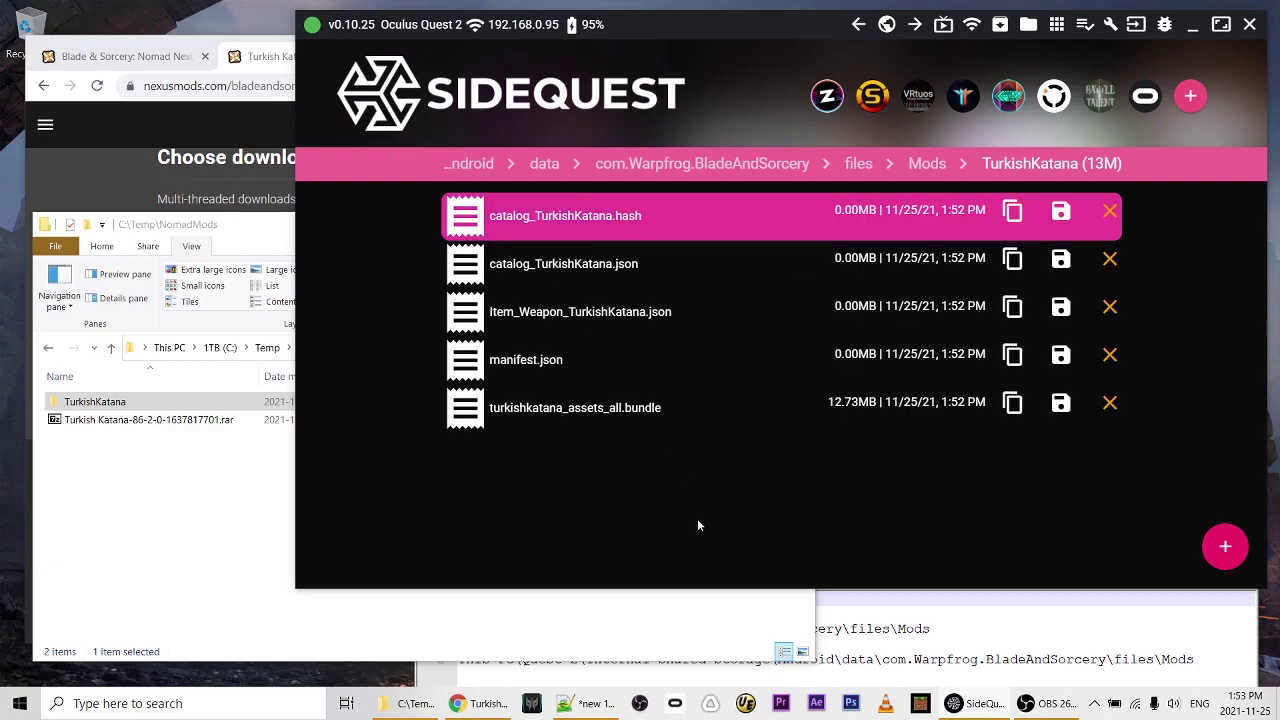
{"action": "left_click", "coordinate": [531, 364]}
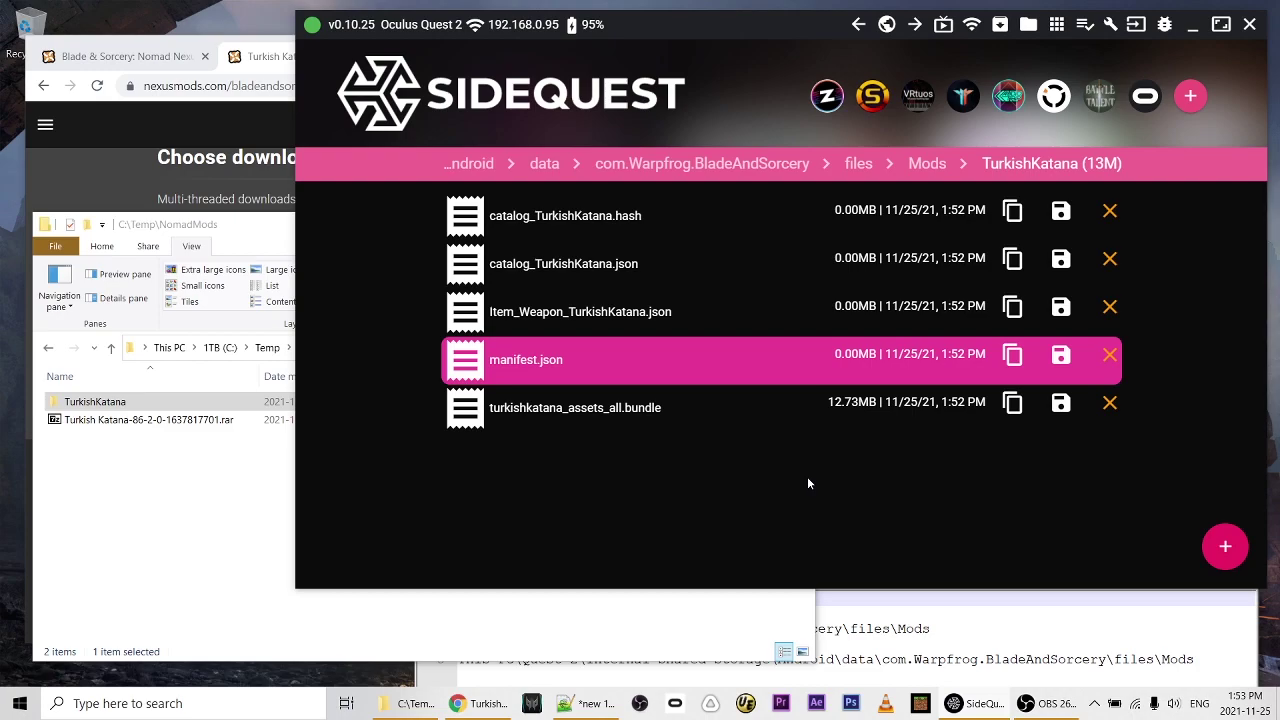
Return to the headset's Mods folder, now listing TurkishKatana beside Readme.txt.
{"action": "left_click", "coordinate": [927, 165]}
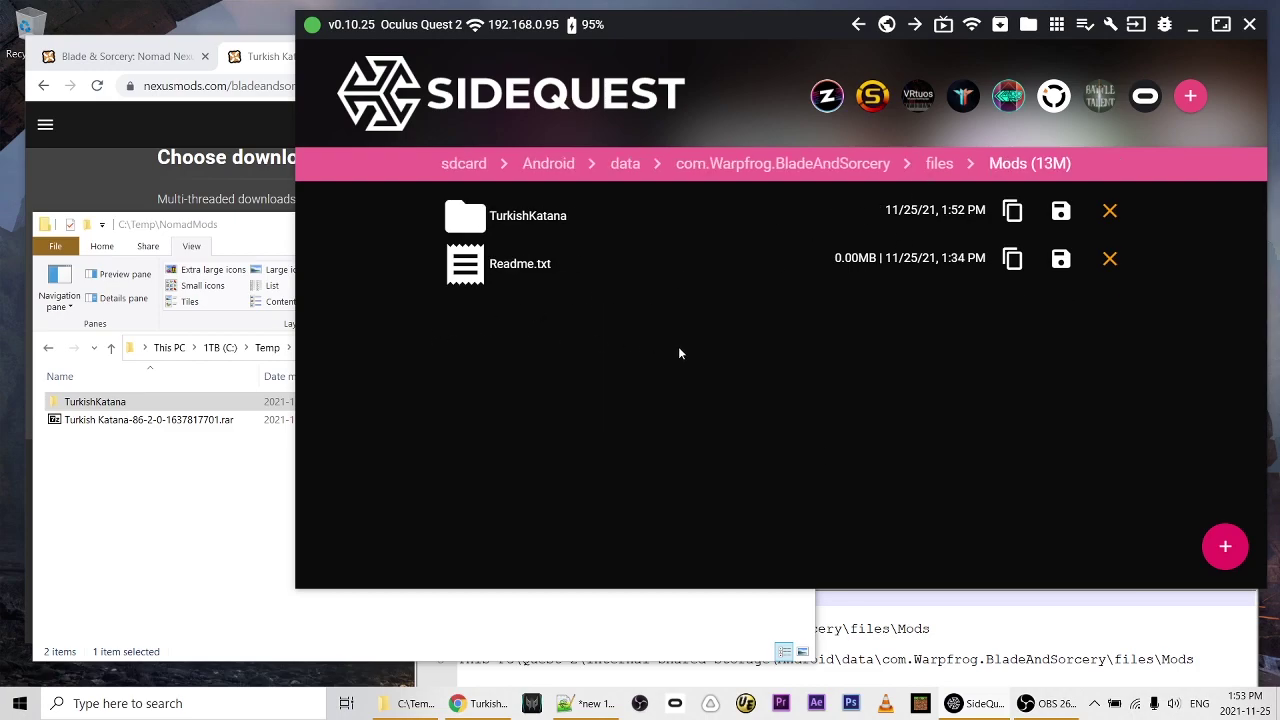